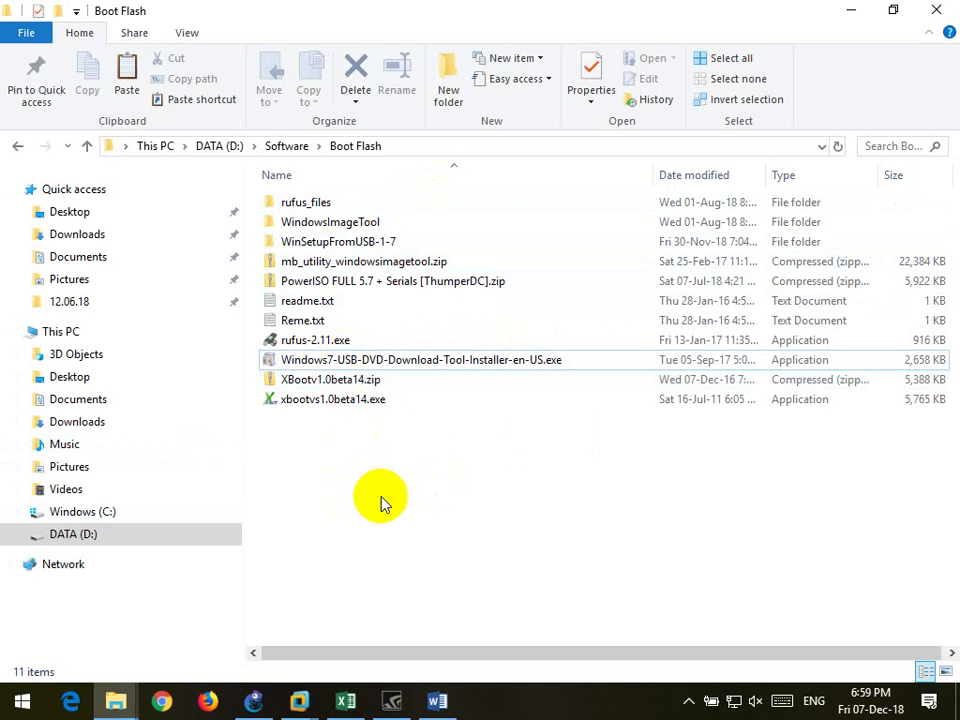
Open the WinSetupFromUSB-1-7 folder and select WinSetupFromUSB_1-7_x64.exe
{"action": "double_click", "coordinate": [390, 242]}
{"action": "left_click", "coordinate": [370, 283]}
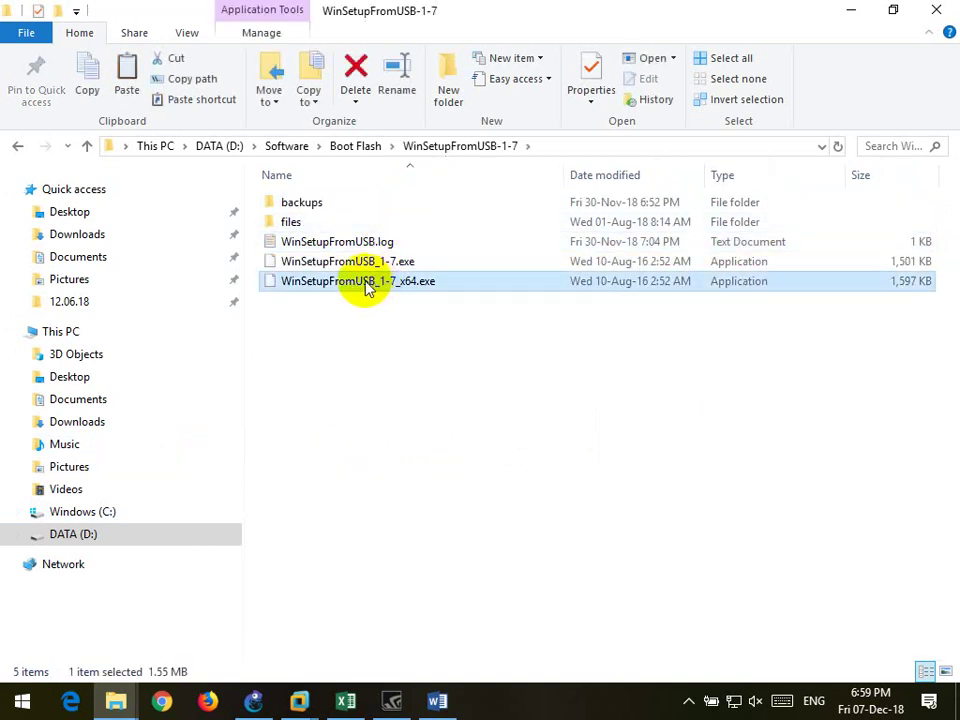
{"action": "mouse_move", "coordinate": [392, 281]}
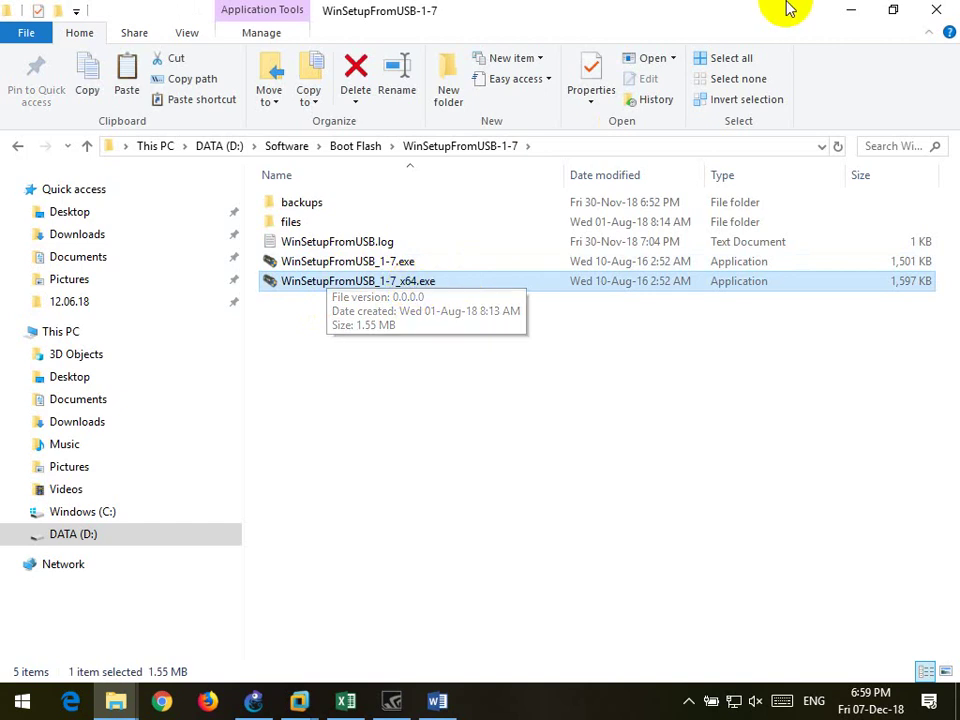
Check the computer's system type in the This PC properties, and return to the WinSetupFromUSB-1-7 folder
{"action": "left_click", "coordinate": [848, 12]}
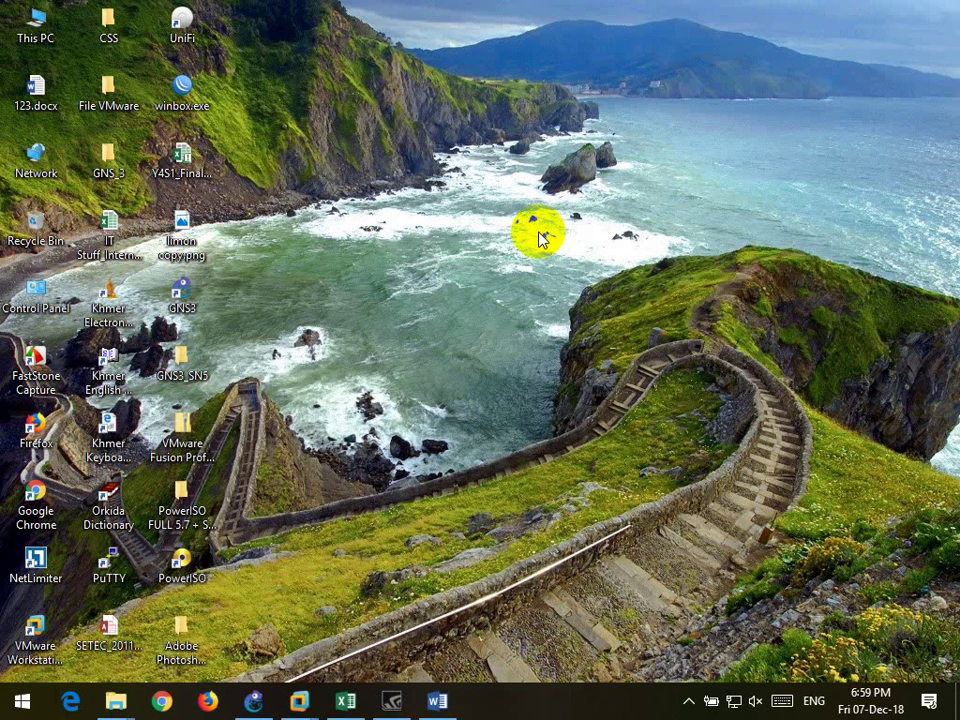
{"action": "right_click", "coordinate": [49, 15]}
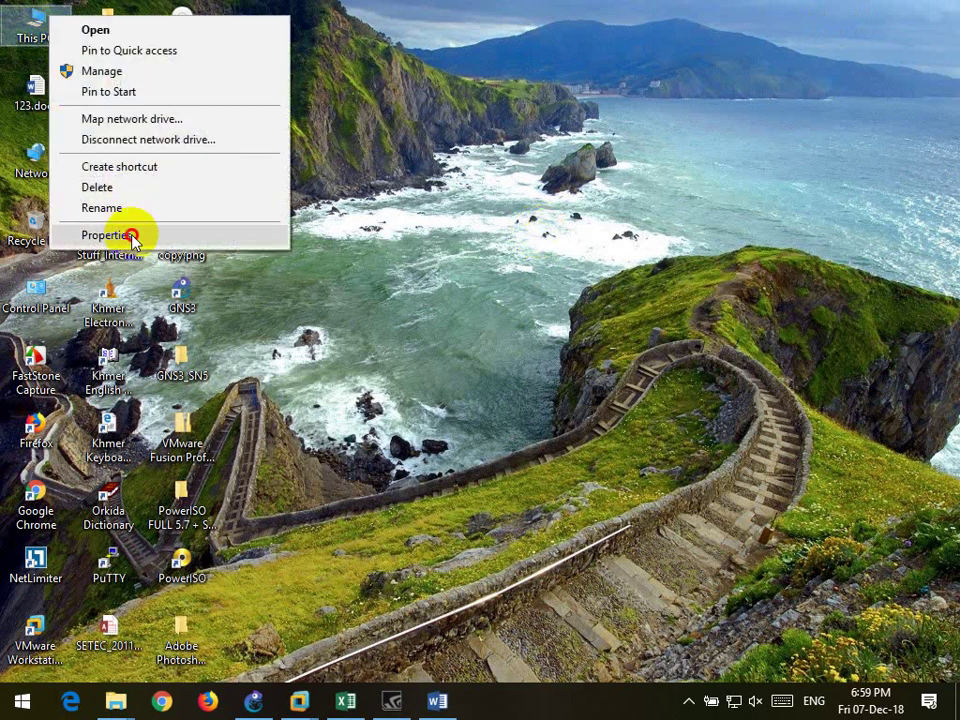
{"action": "left_click", "coordinate": [105, 235]}
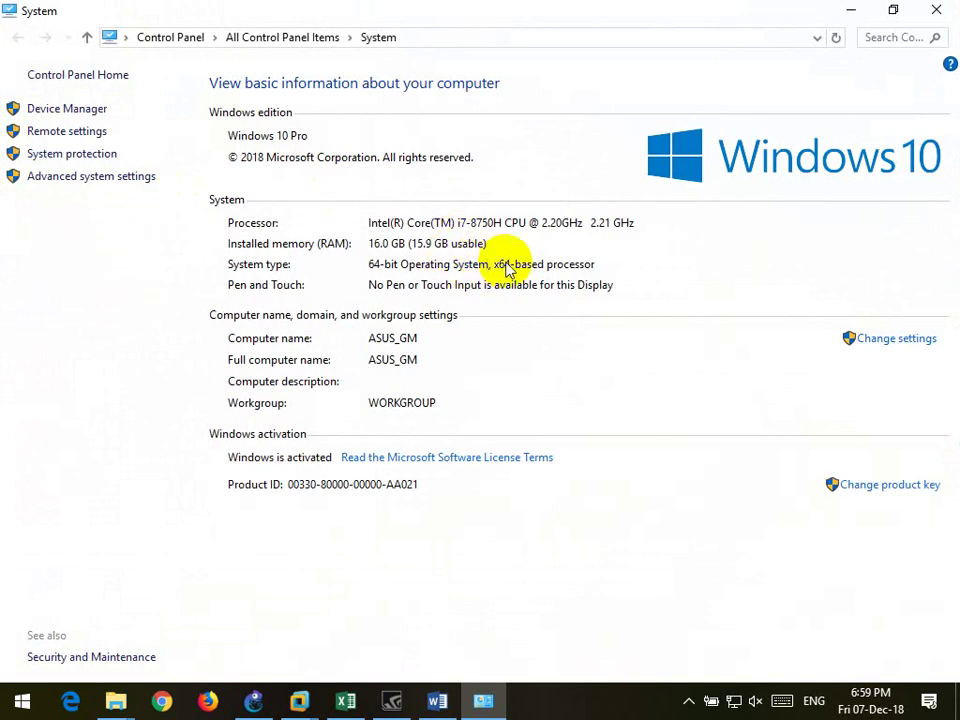
{"action": "left_click", "coordinate": [936, 10]}
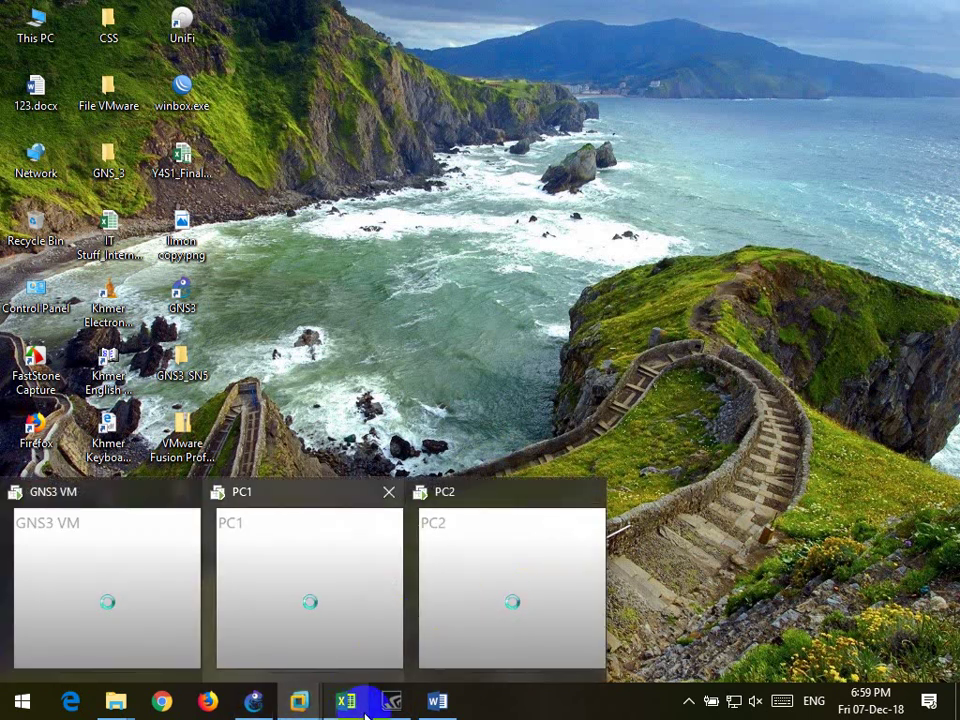
{"action": "mouse_move", "coordinate": [116, 698]}
{"action": "left_click", "coordinate": [676, 590]}
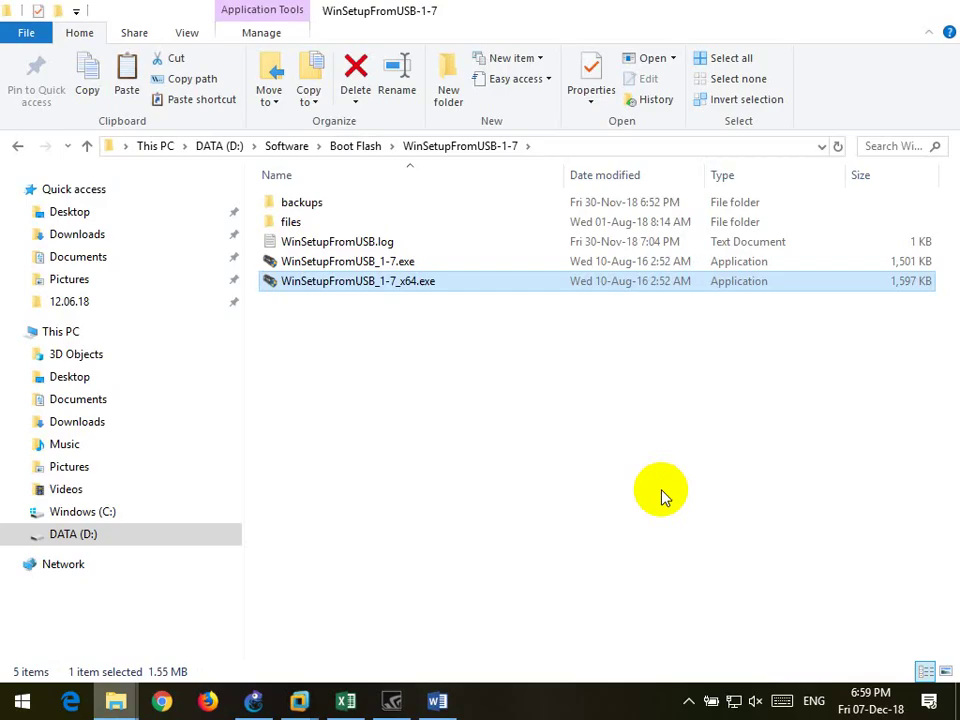
Try to run the 32-bit WinSetupFromUSB_1-7.exe and dismiss the dialogs
{"action": "left_click", "coordinate": [557, 467]}
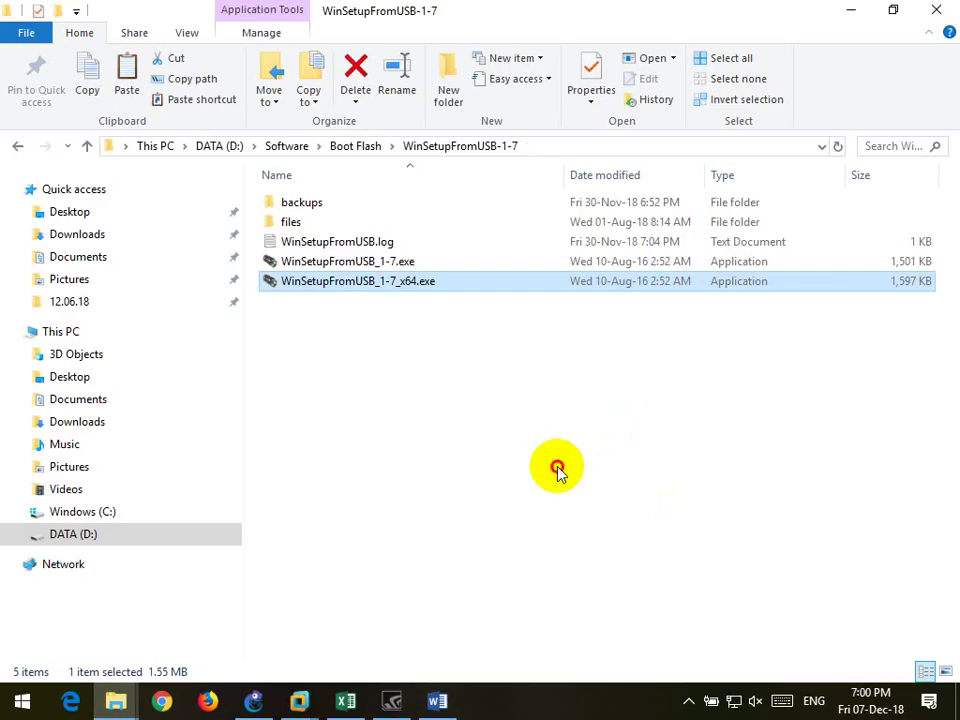
{"action": "double_click", "coordinate": [425, 262]}
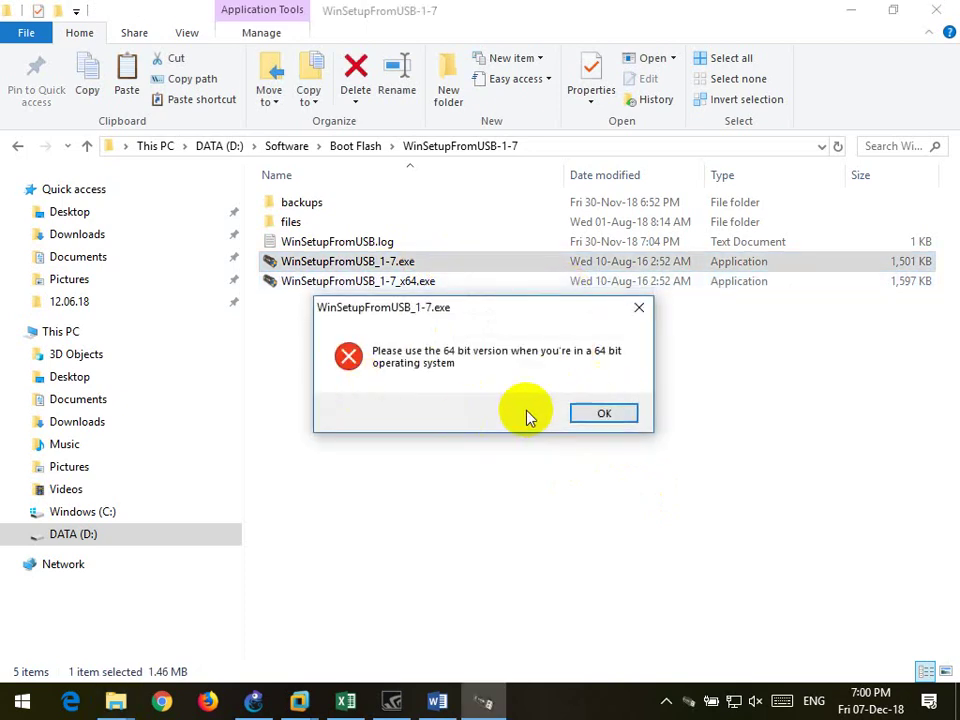
{"action": "left_click", "coordinate": [610, 413]}
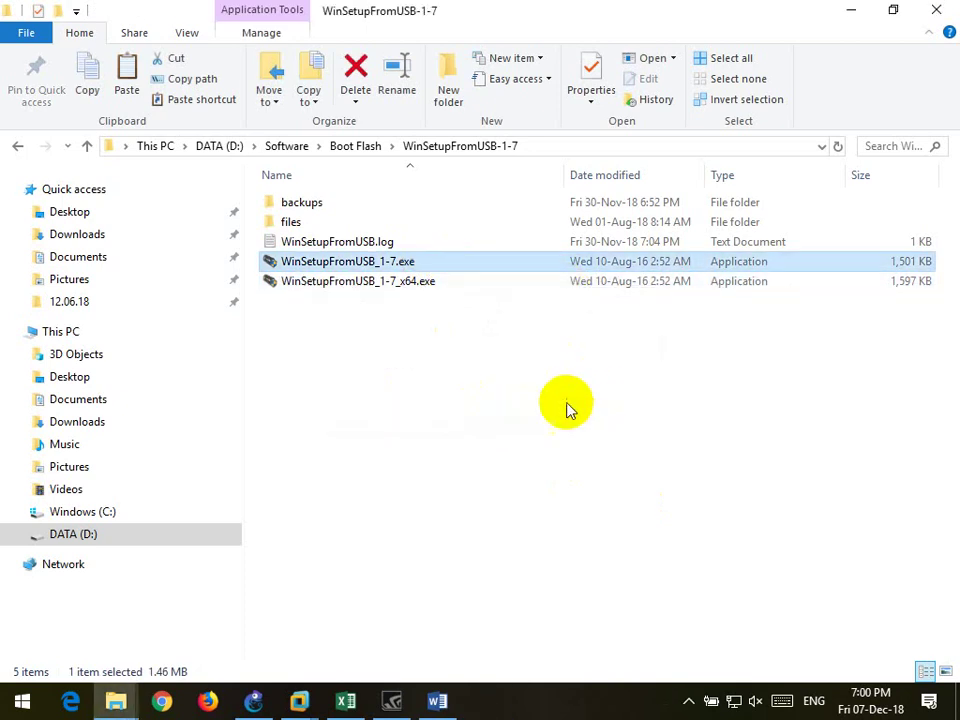
{"action": "left_click", "coordinate": [566, 407]}
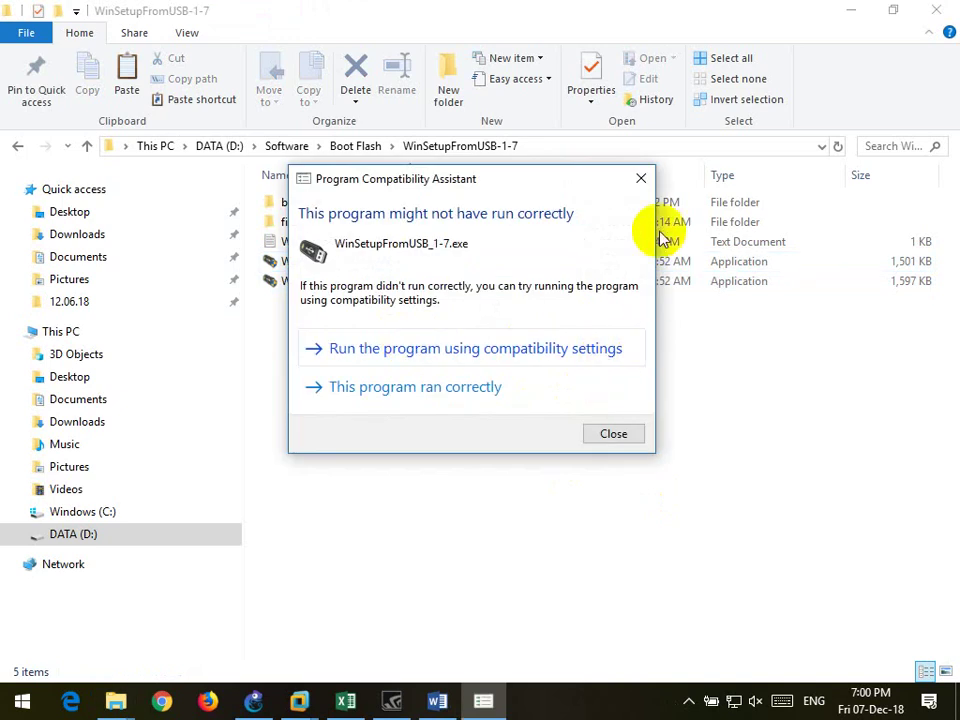
{"action": "left_click", "coordinate": [641, 179]}
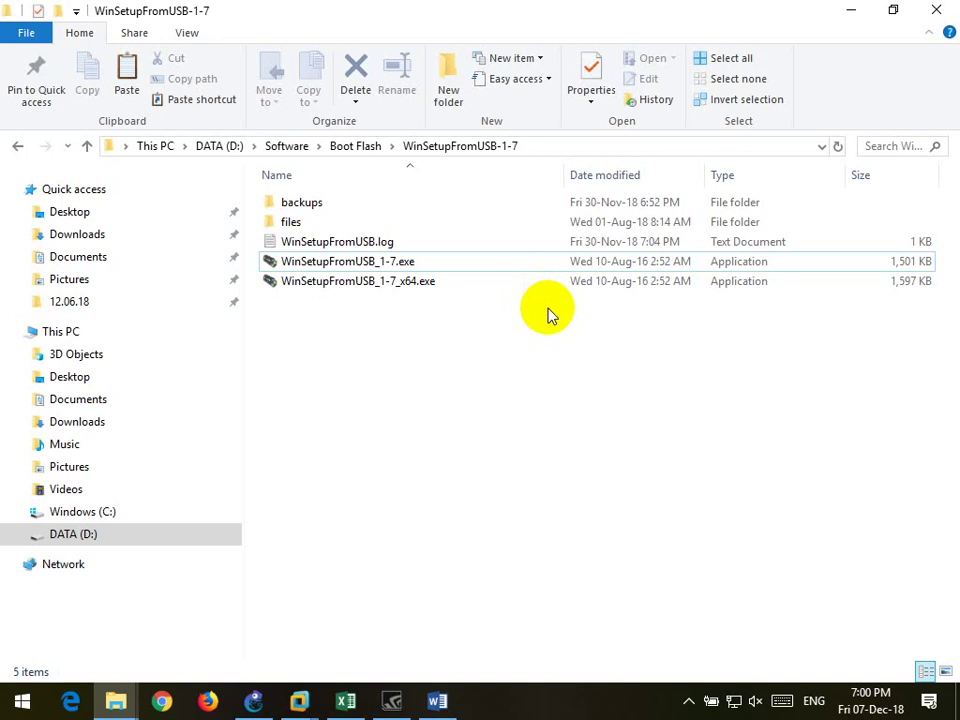
Launch WinSetupFromUSB_1-7_x64.exe and choose the H: ADATA USB Flash Drive (7.22 GB, FAT32) as the target disk
{"action": "left_click", "coordinate": [408, 284]}
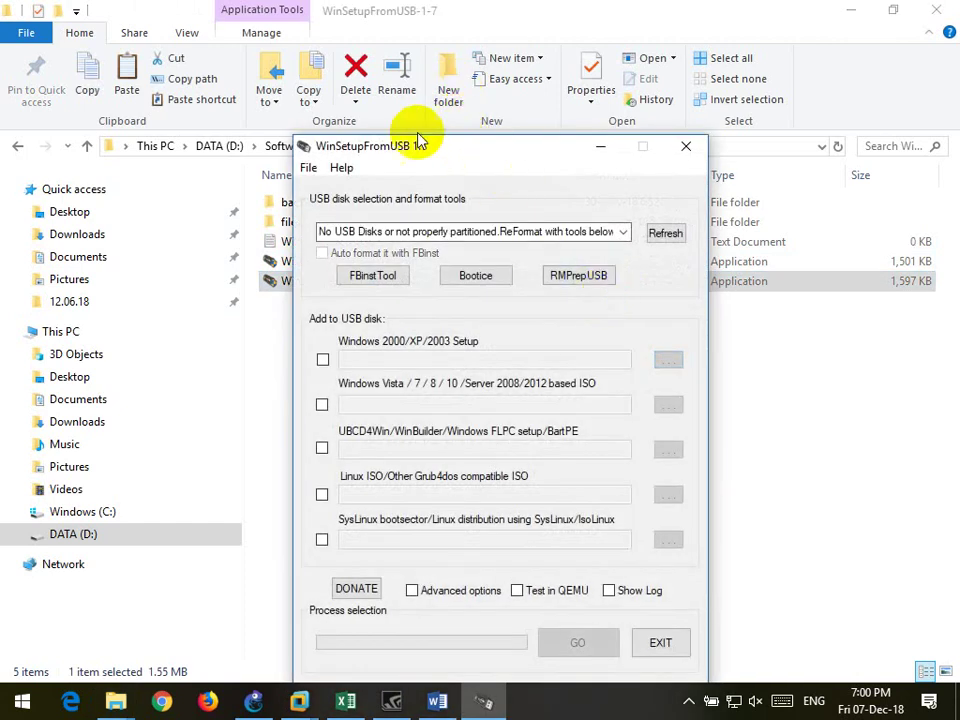
{"action": "left_click_drag", "start_coordinate": [418, 137], "coordinate": [386, 53]}
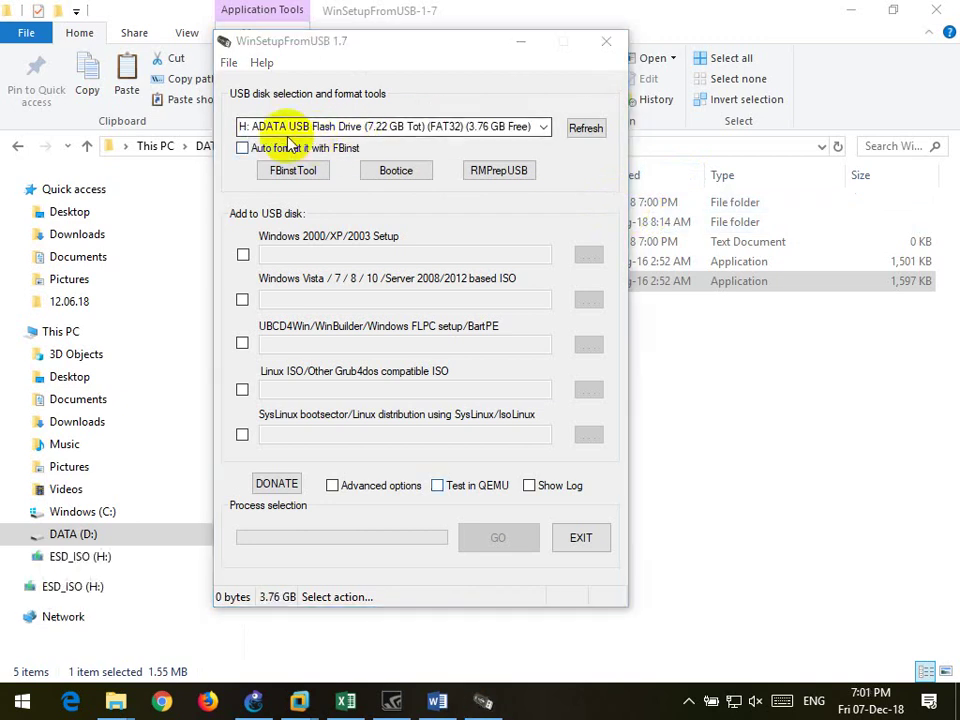
{"action": "left_click", "coordinate": [543, 126]}
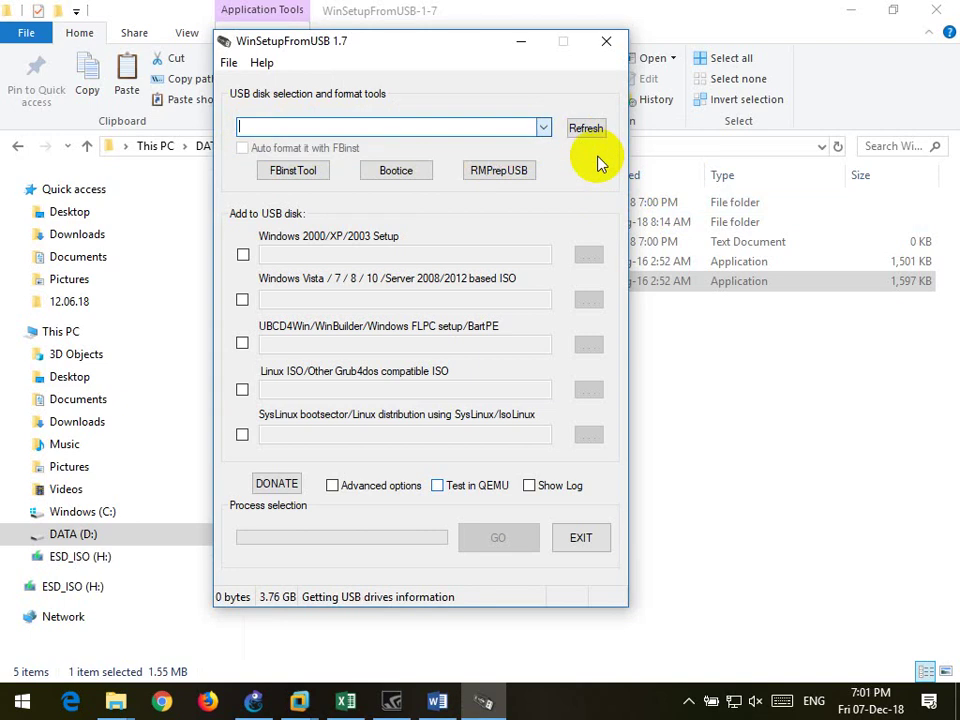
{"action": "left_click", "coordinate": [545, 128]}
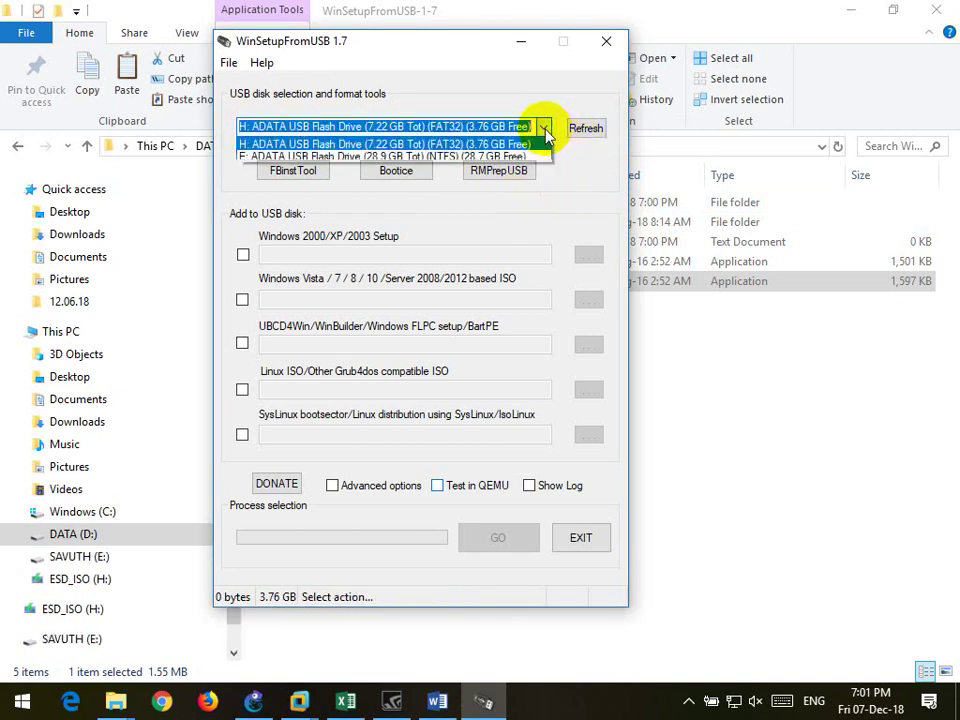
{"action": "left_click", "coordinate": [404, 146]}
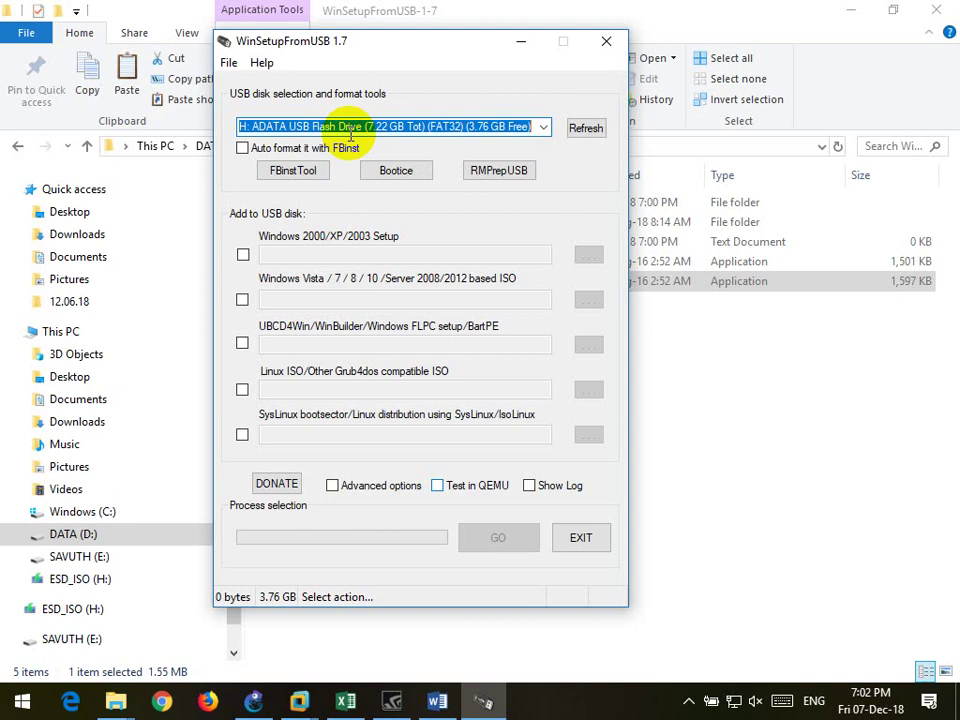
Enable automatic formatting of the USB drive with FBinst, using FAT32
{"action": "left_click", "coordinate": [289, 149]}
{"action": "left_click", "coordinate": [284, 151]}
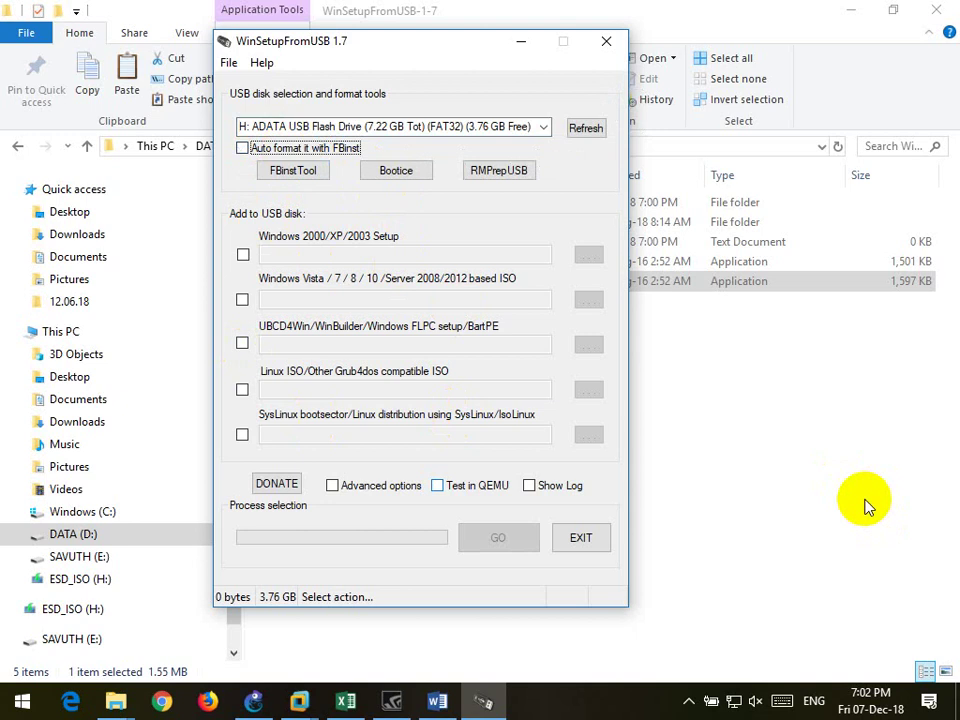
{"action": "left_click", "coordinate": [305, 149]}
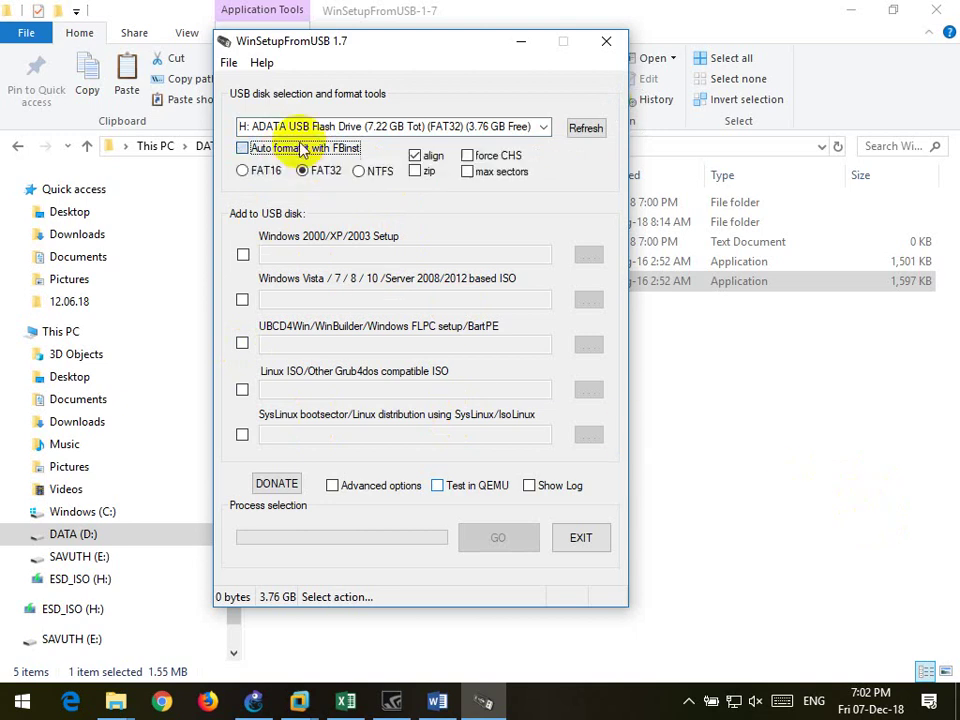
Look over the files on ESD_ISO (H:), and enable the Windows Vista / 7 / 8 / 10 / Server 2008/2012 based ISO source
{"action": "left_click", "coordinate": [110, 578]}
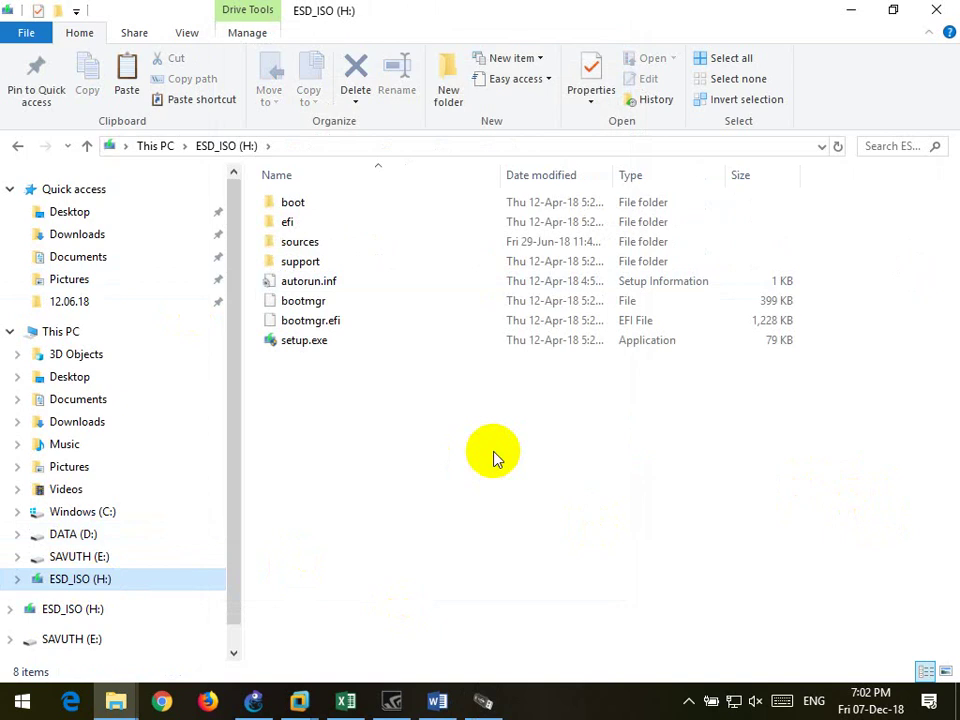
{"action": "left_click", "coordinate": [483, 702]}
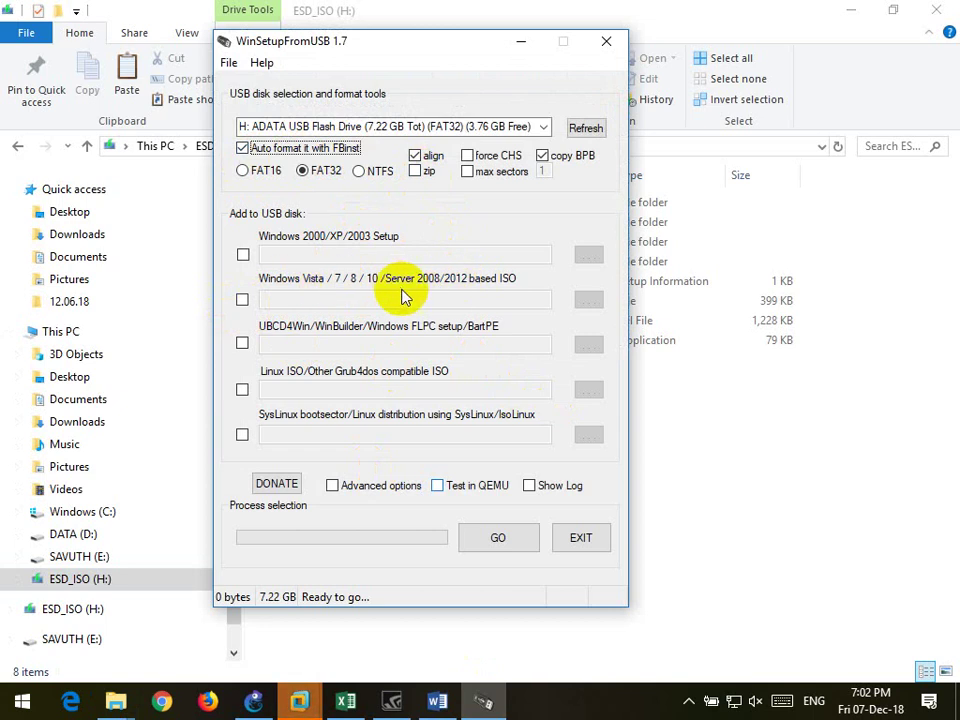
{"action": "left_click", "coordinate": [242, 299]}
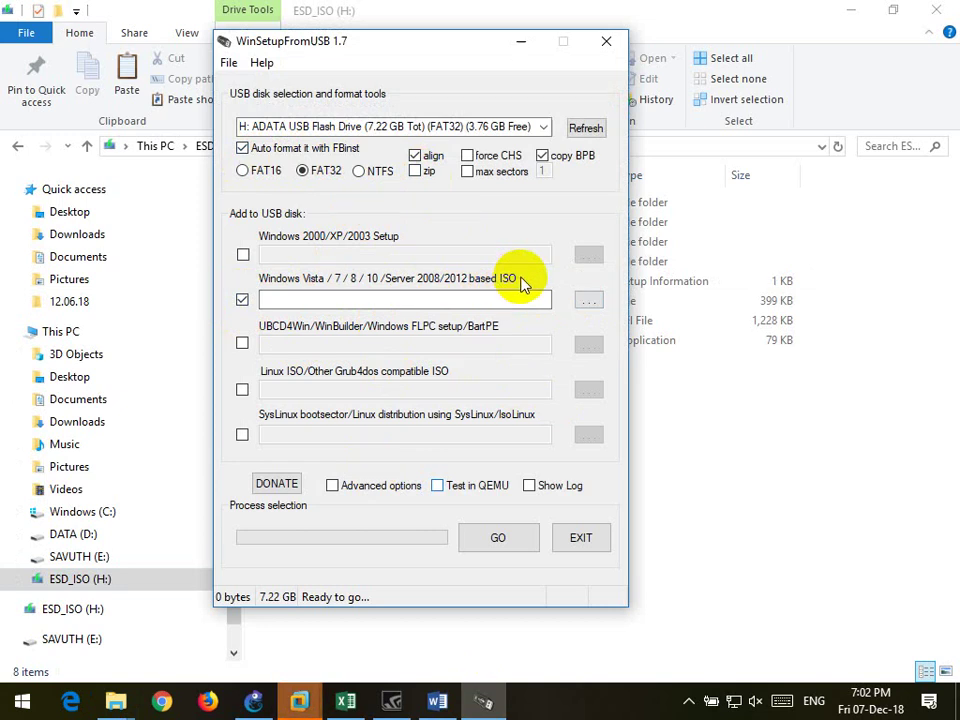
Examine the ISO files in Software\Image Windows\Windows 10 on DATA (D:) in File Explorer, and close the folder window
{"action": "left_click", "coordinate": [770, 445]}
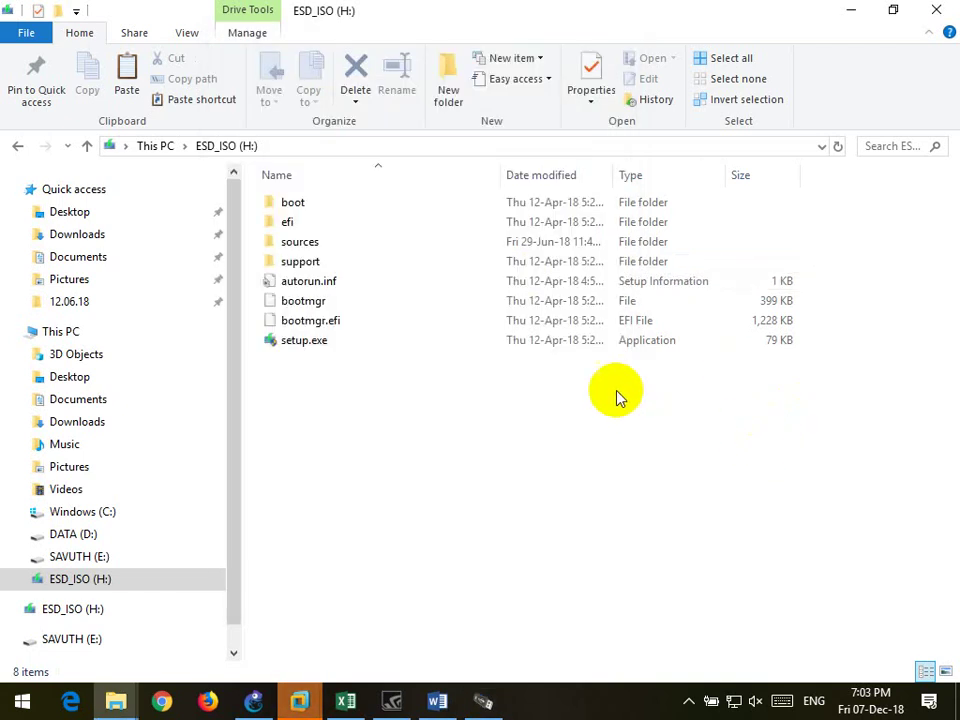
{"action": "left_click", "coordinate": [60, 534]}
{"action": "left_click", "coordinate": [761, 324]}
{"action": "key", "text": "Down"}
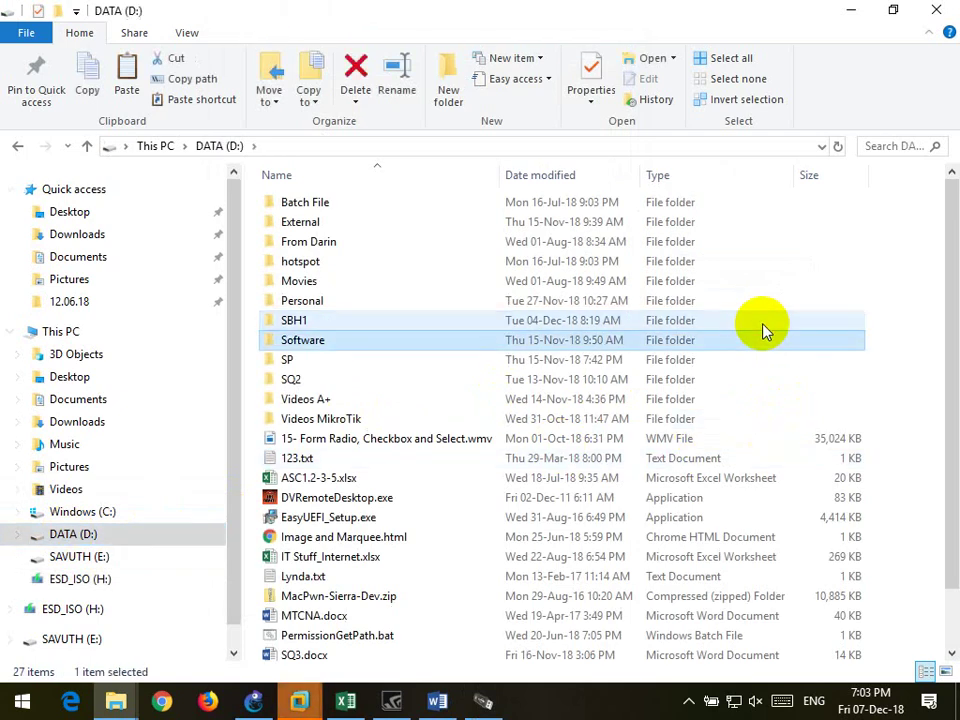
{"action": "key", "text": "Return"}
{"action": "key", "text": "i"}
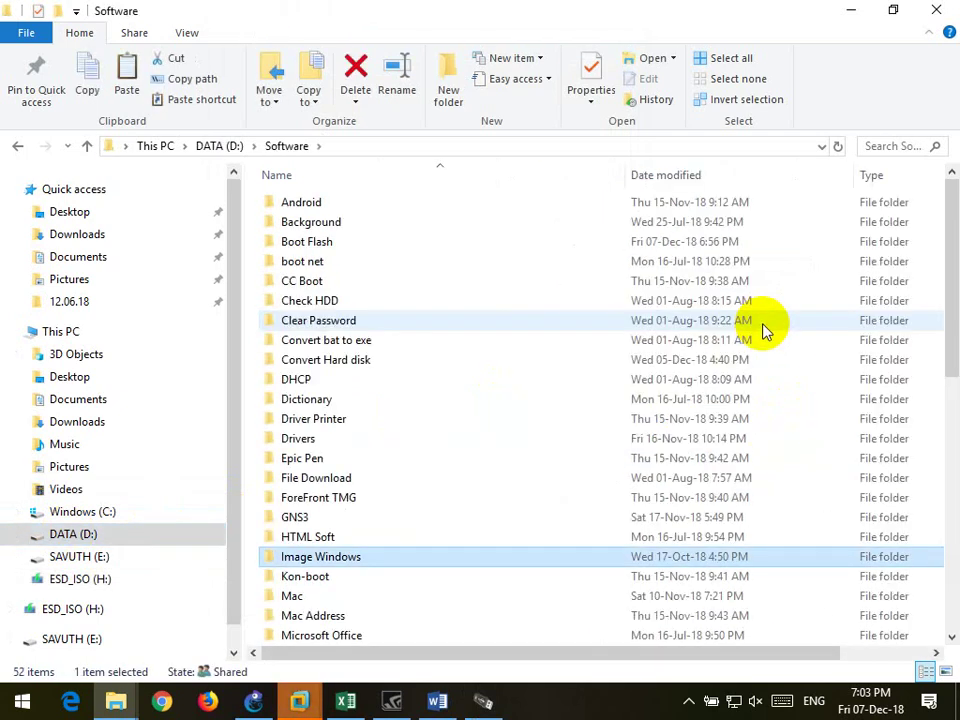
{"action": "key", "text": "Return"}
{"action": "key", "text": "Down"}
{"action": "key", "text": "Down"}
{"action": "key", "text": "Down"}
{"action": "key", "text": "Down"}
{"action": "key", "text": "Down"}
{"action": "key", "text": "Down"}
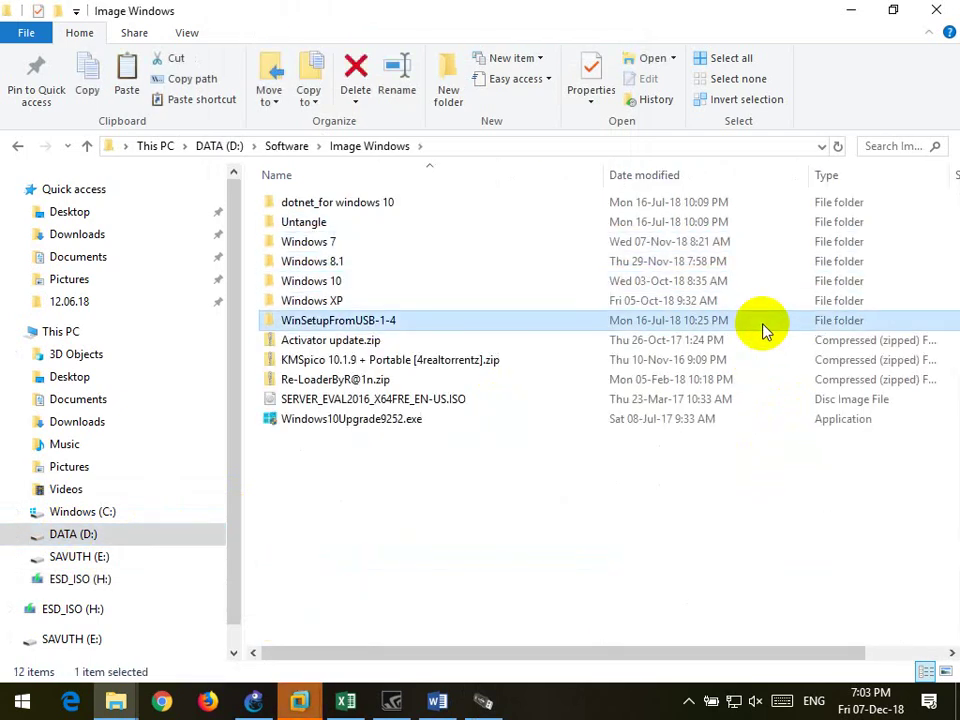
{"action": "key", "text": "Up"}
{"action": "key", "text": "Up"}
{"action": "key", "text": "Return"}
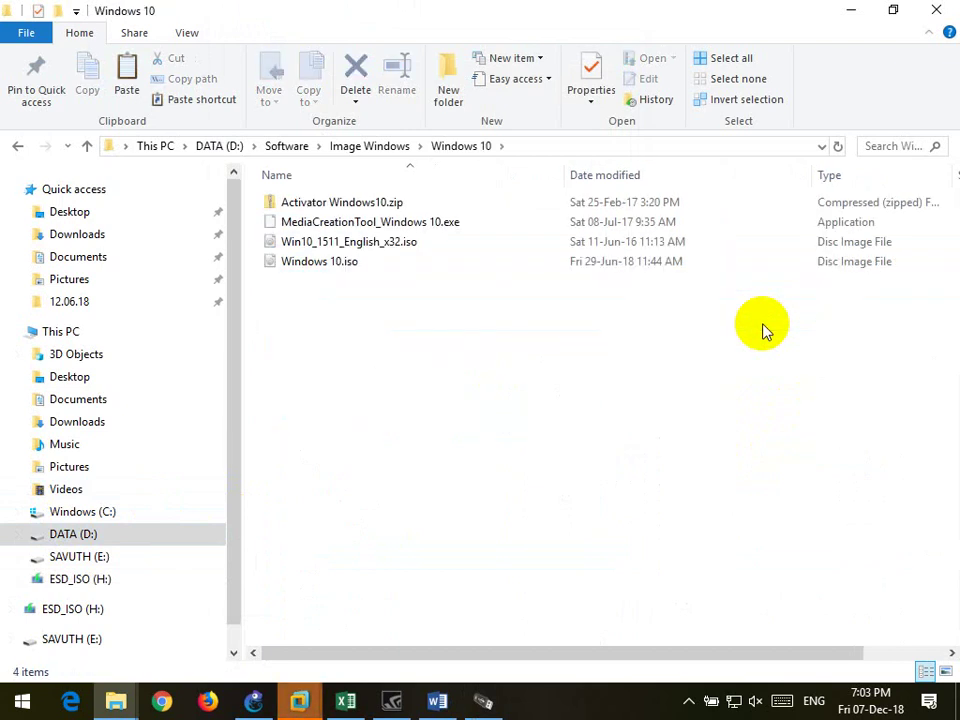
{"action": "left_click", "coordinate": [422, 246]}
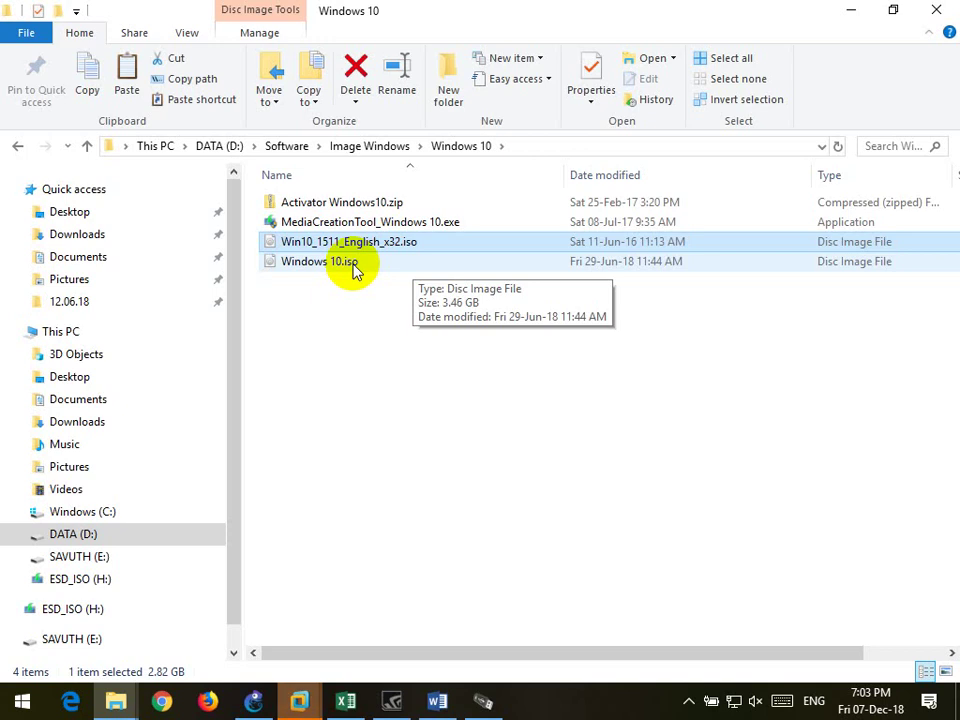
{"action": "left_click", "coordinate": [936, 9]}
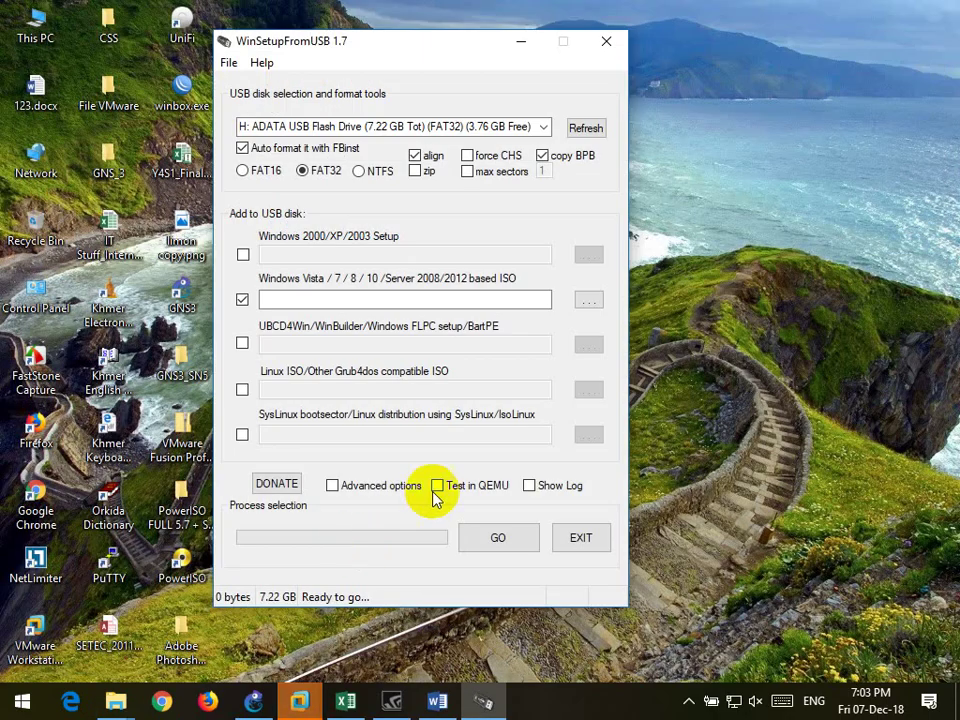
Load Windows 10.iso from D:\Software\Image Windows\Windows 10 as the Windows Vista / 7 / 8 / 10 / Server 2008/2012 source
{"action": "left_click", "coordinate": [588, 301]}
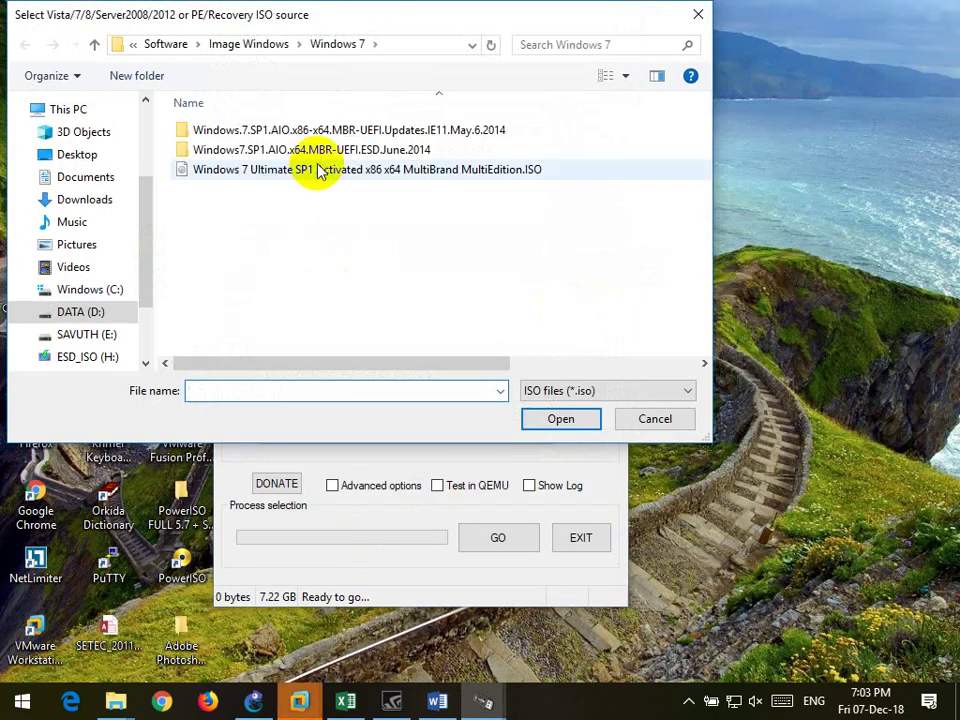
{"action": "left_click", "coordinate": [245, 44]}
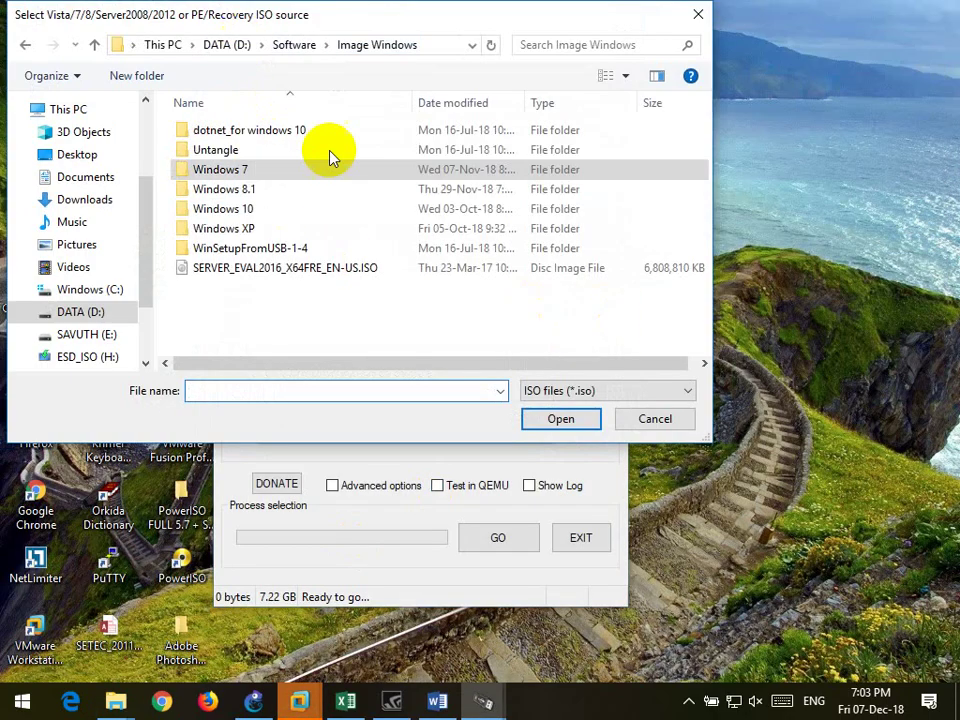
{"action": "double_click", "coordinate": [261, 212]}
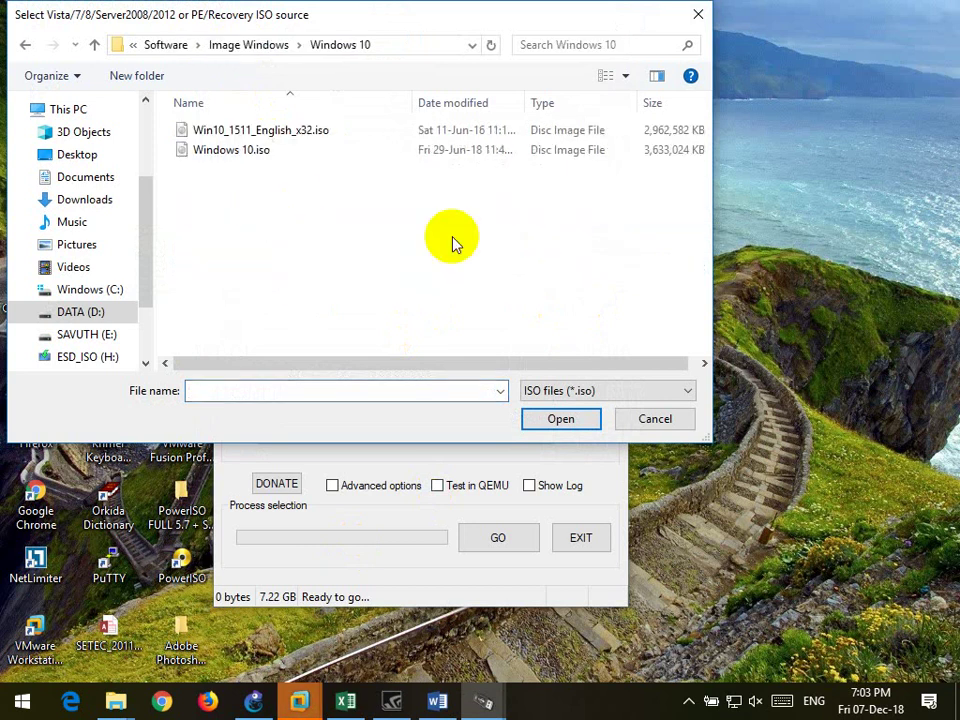
{"action": "left_click", "coordinate": [262, 152]}
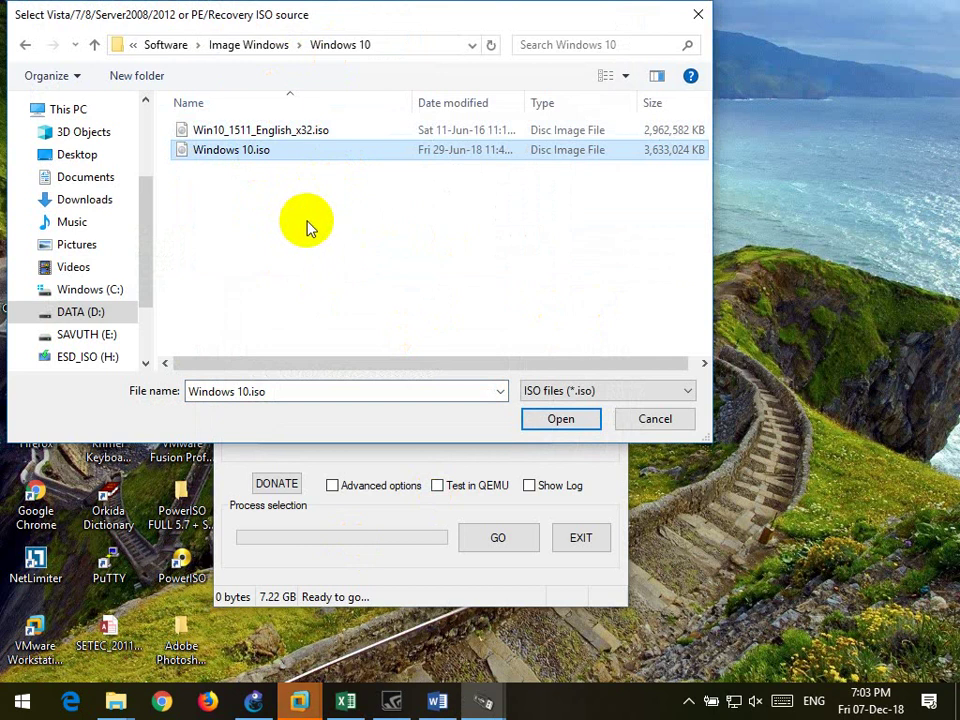
{"action": "left_click", "coordinate": [316, 131]}
{"action": "left_click", "coordinate": [328, 151]}
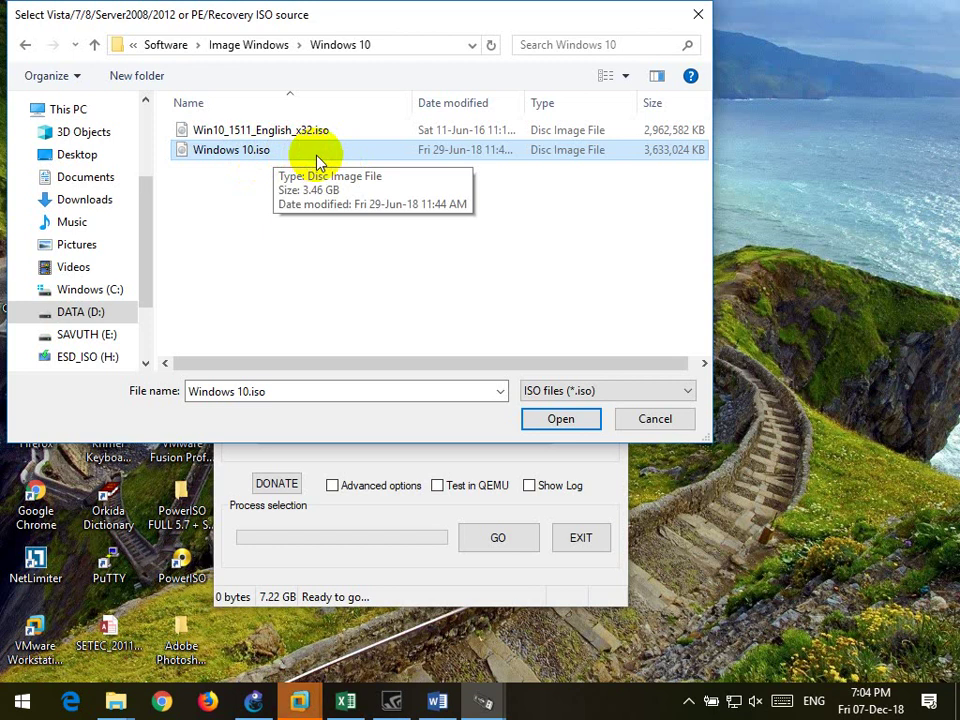
{"action": "left_click", "coordinate": [305, 130]}
{"action": "left_click", "coordinate": [272, 152]}
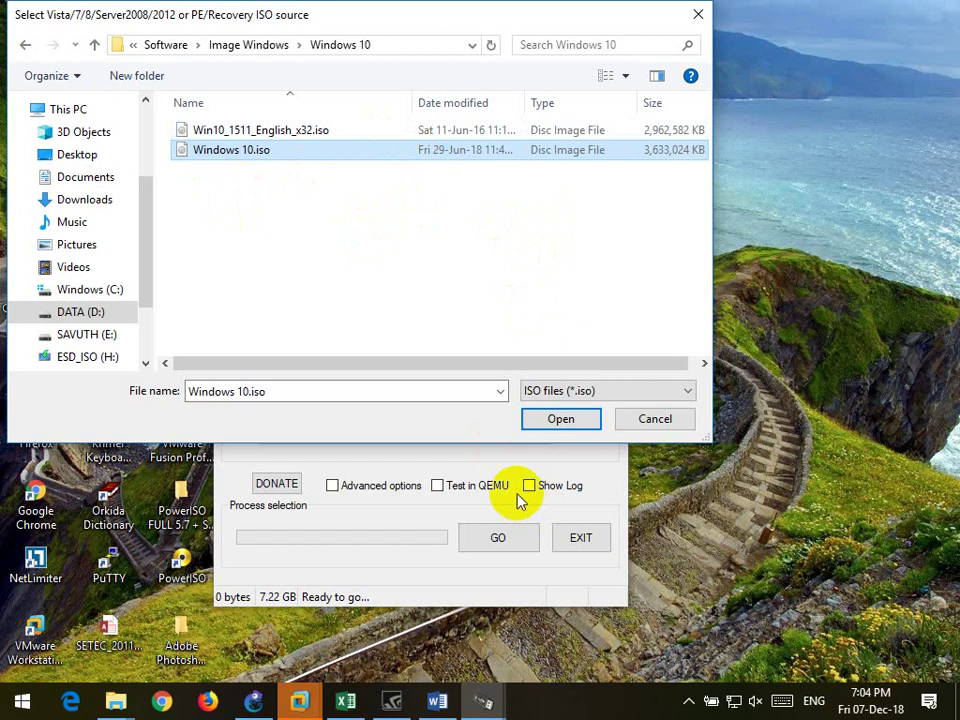
{"action": "left_click", "coordinate": [563, 424]}
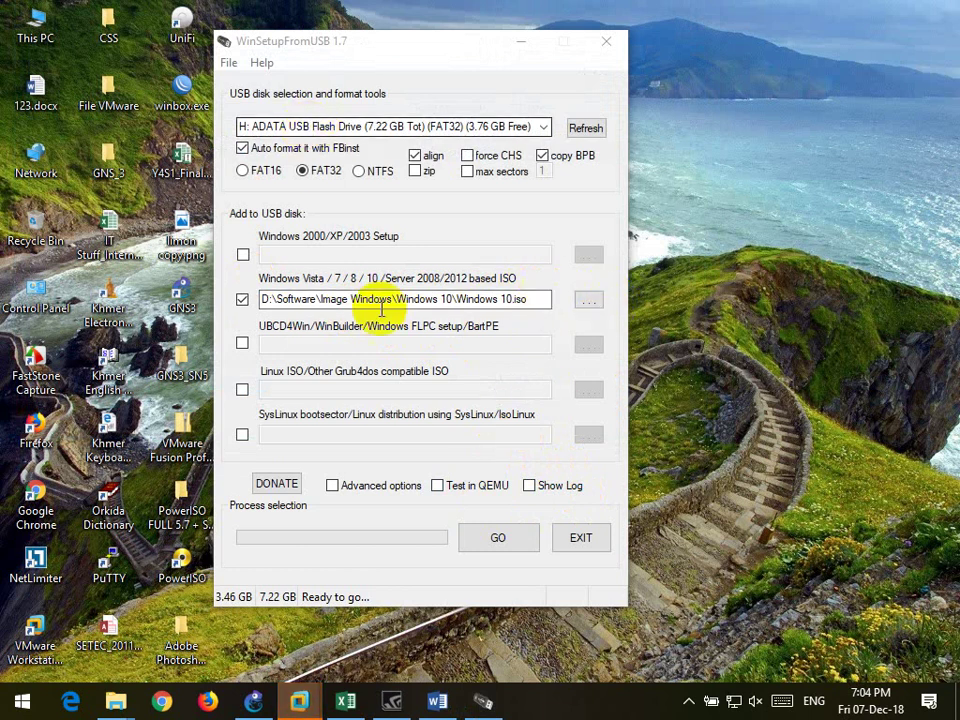
Start writing the USB drive, accept erasing and reformatting the ADATA flash drive, let the job finish, and dismiss the completion message
{"action": "left_click", "coordinate": [498, 540]}
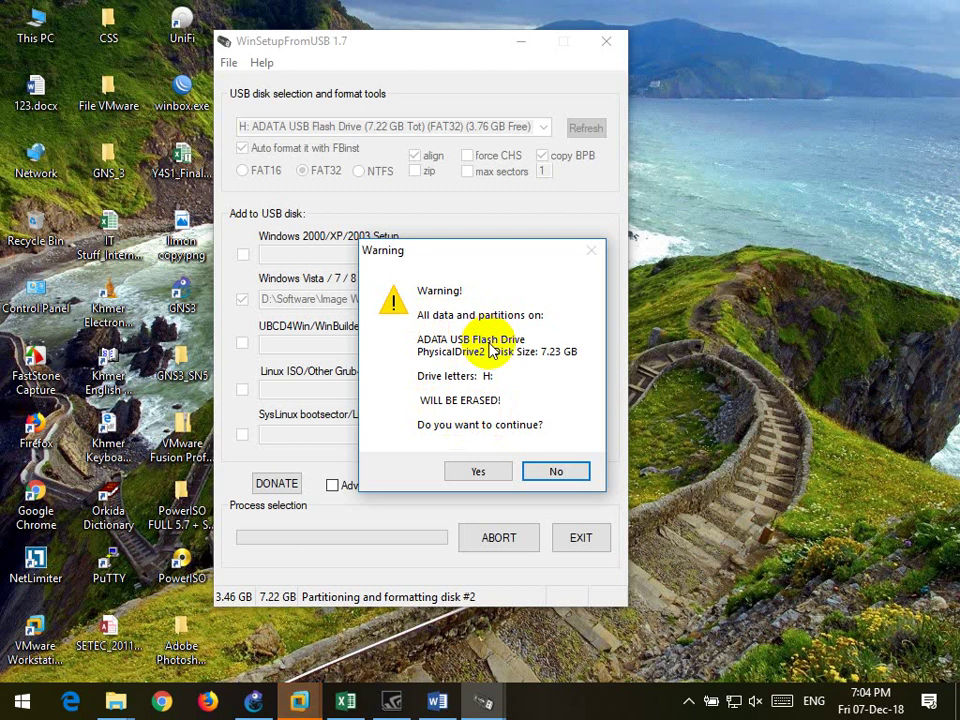
{"action": "left_click", "coordinate": [484, 474]}
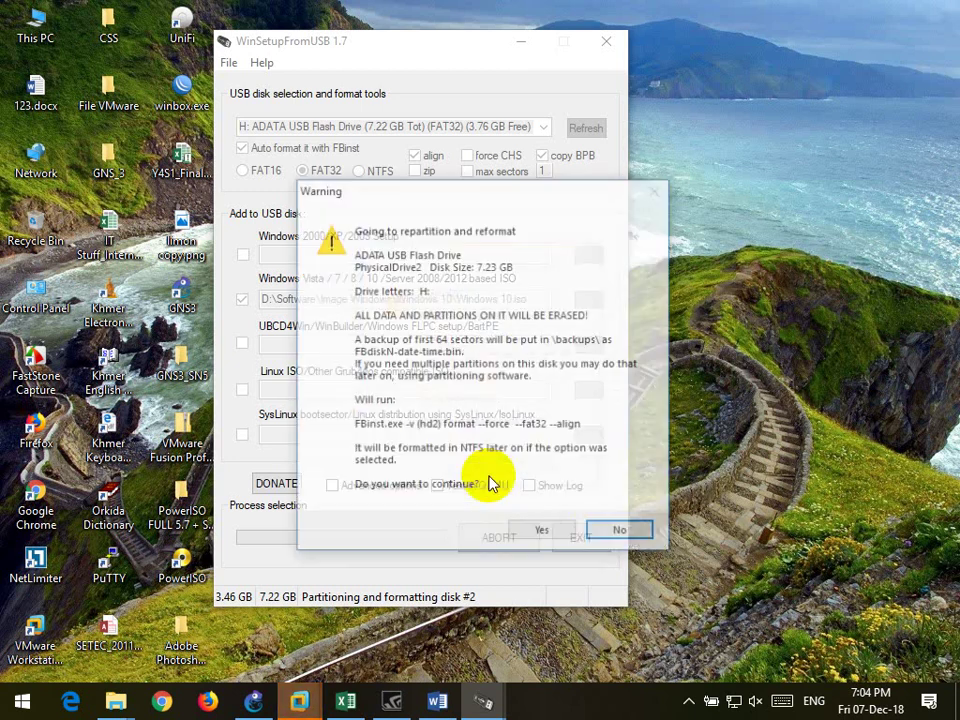
{"action": "left_click", "coordinate": [542, 534]}
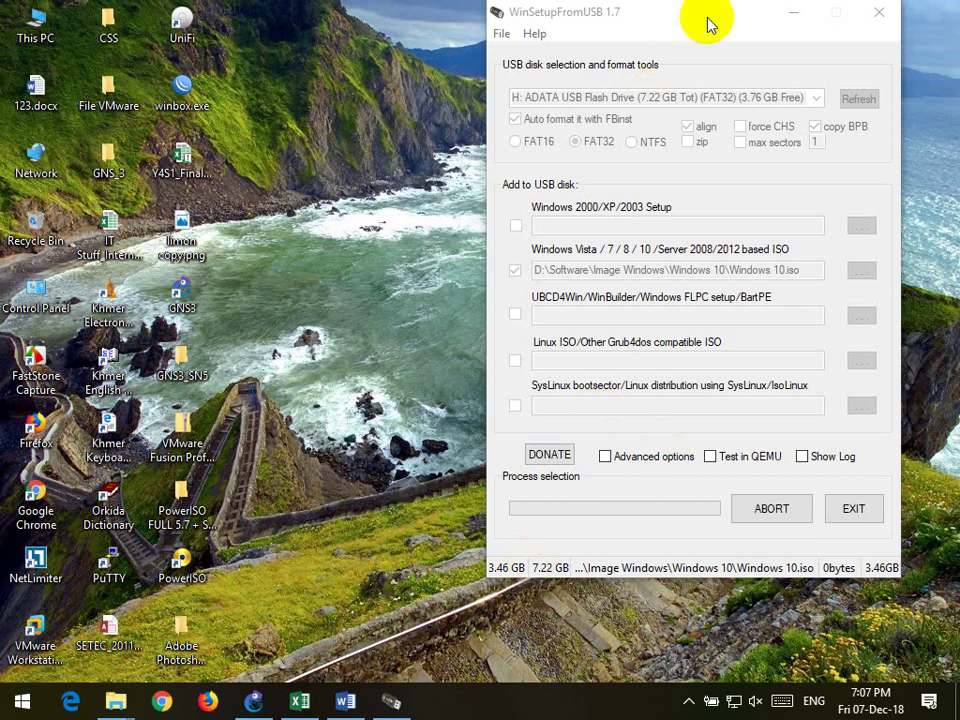
{"action": "mouse_move", "coordinate": [707, 21]}
{"action": "left_mouse_down"}
{"action": "mouse_move", "coordinate": [703, 85]}
{"action": "mouse_move", "coordinate": [719, 62]}
{"action": "mouse_move", "coordinate": [681, 39]}
{"action": "mouse_move", "coordinate": [714, 43]}
{"action": "left_mouse_up"}
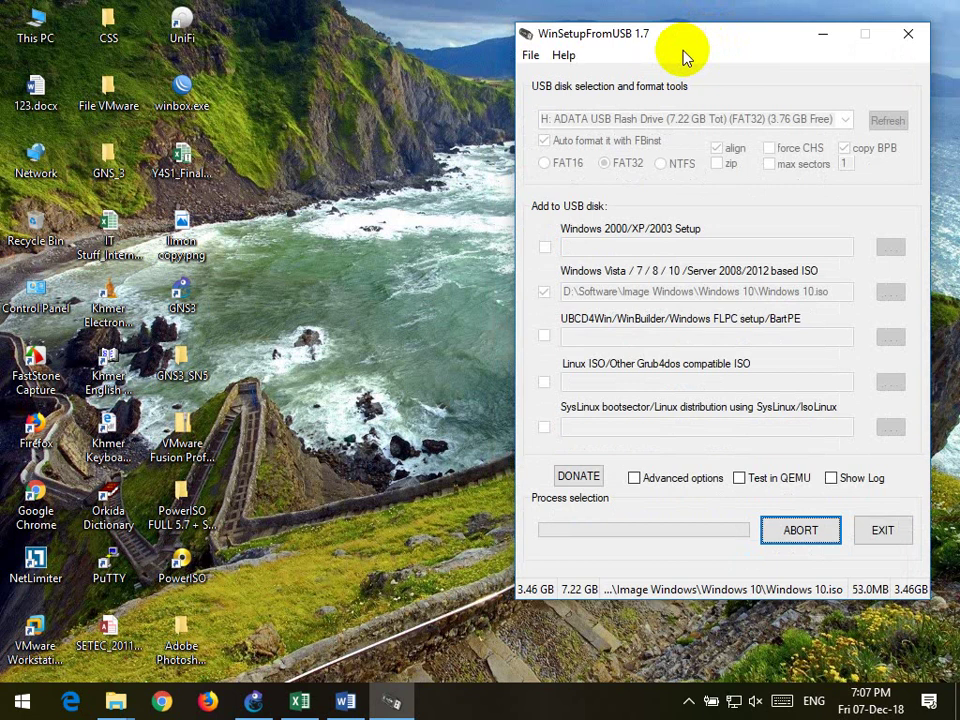
{"action": "left_click_drag", "start_coordinate": [784, 43], "coordinate": [557, 44]}
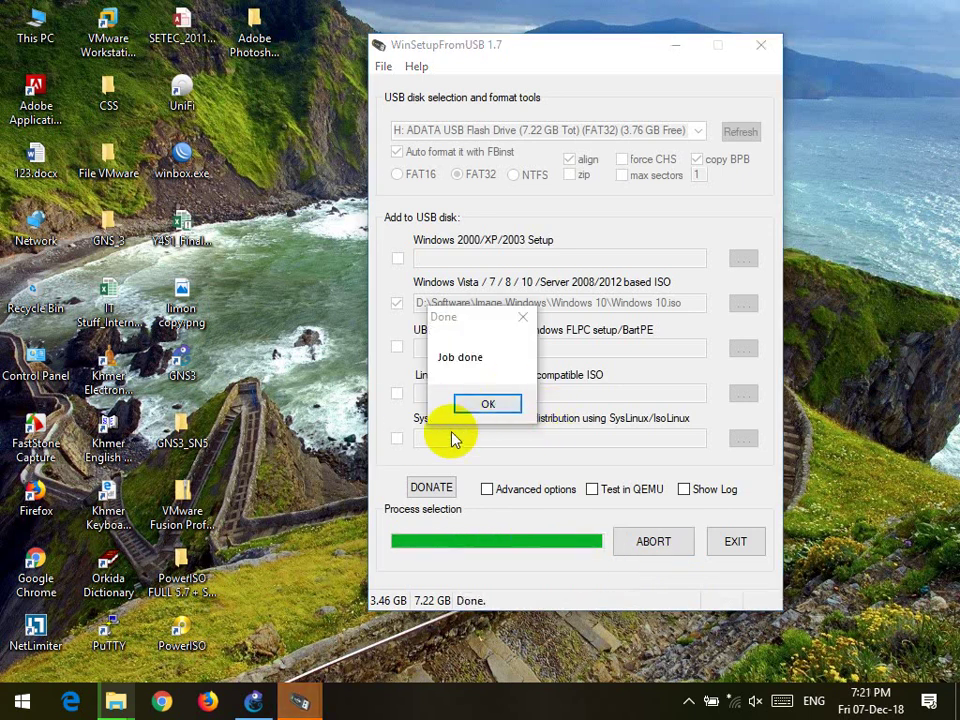
{"action": "left_click", "coordinate": [510, 408]}
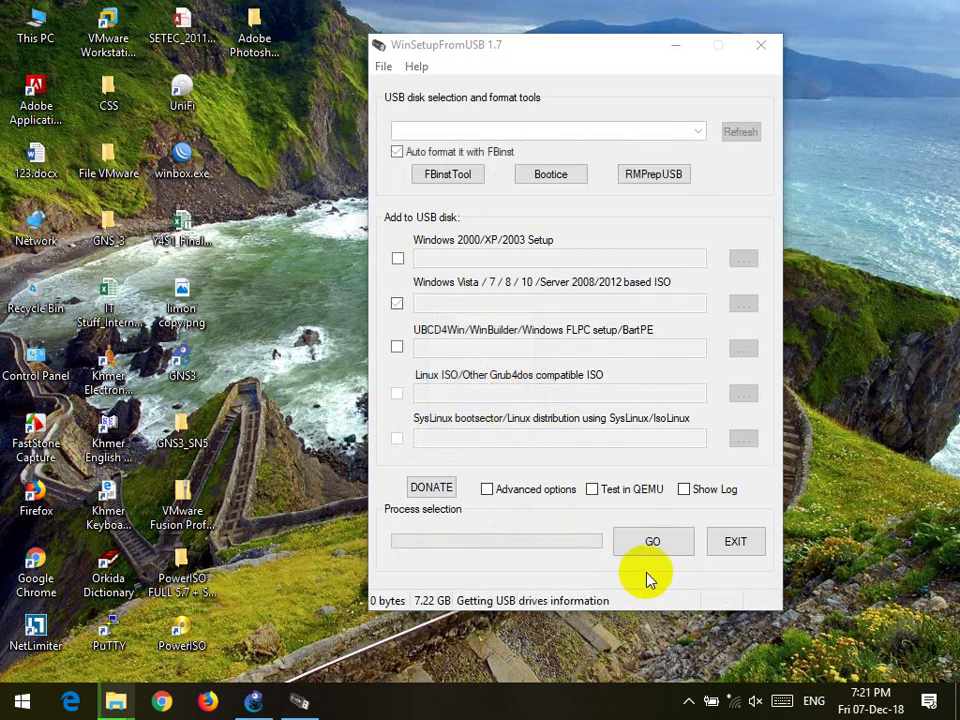